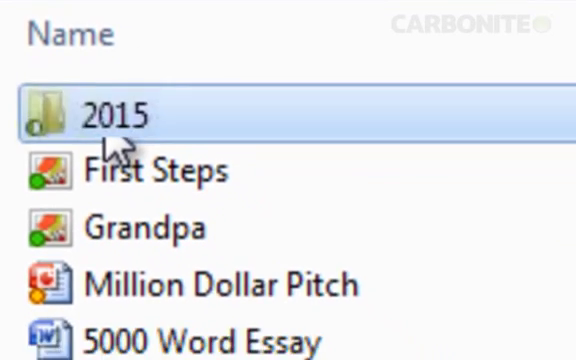
- Open the 2015 folder to list its concert video, engagement photo, speech and money-owed files
double_click(116, 129)
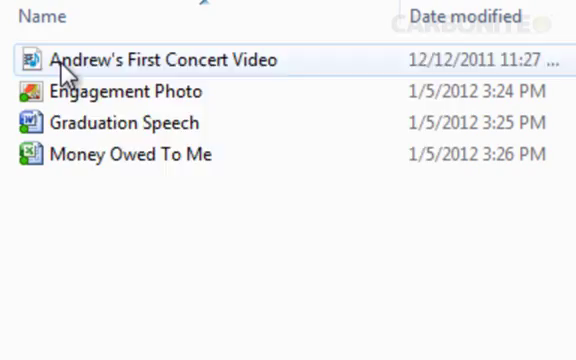
- Show the Carbonite context-menu options for Andrew's First Concert Video
right_click(62, 66)
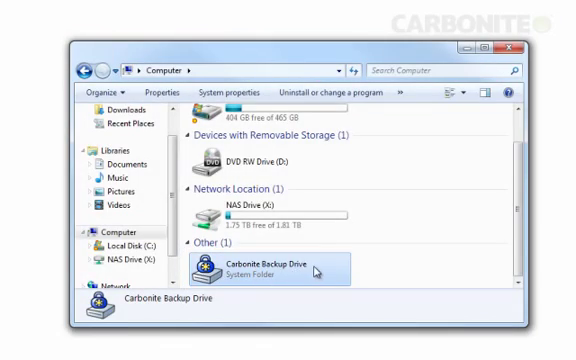
- Open Carbonite Backup Drive, then Backed up Files, and select the C: drive entry
double_click(305, 268)
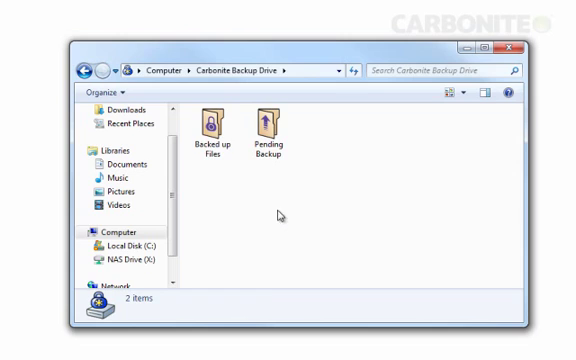
click(212, 130)
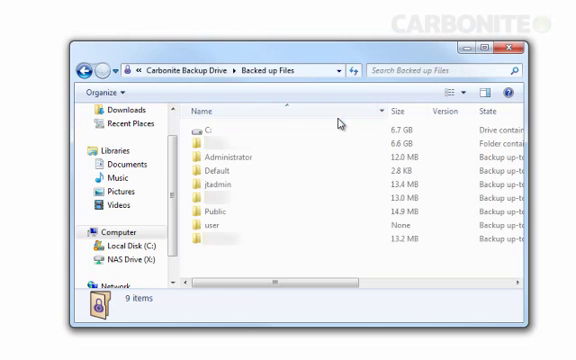
click(205, 130)
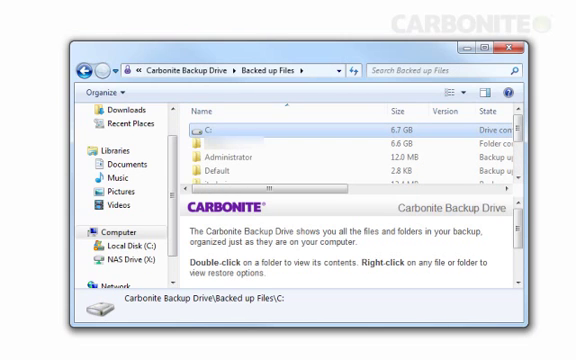